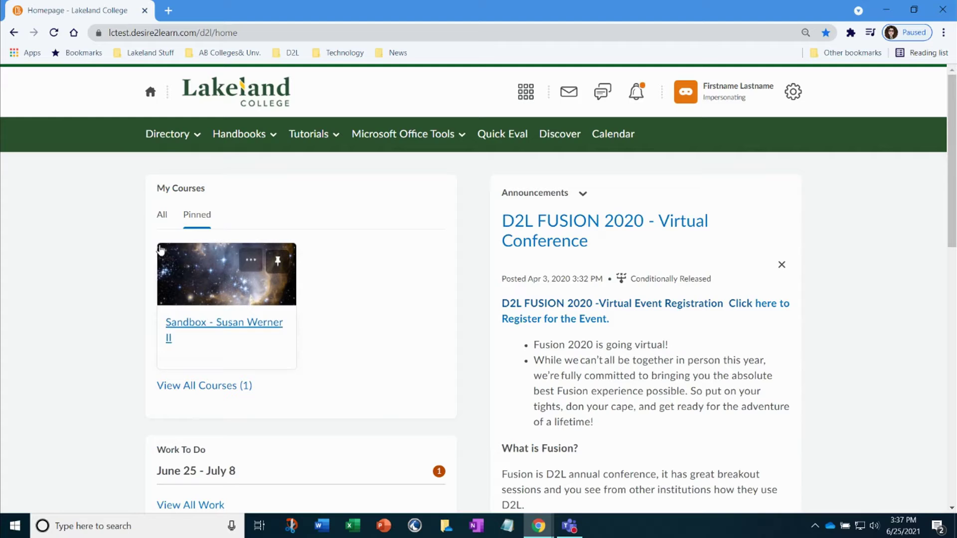
# - Go from the Sandbox course to Assignments and open Assignment 1's two .docx submissions
pyautogui.scroll(-1, 136, 320)
pyautogui.scroll(-5, 133, 319)
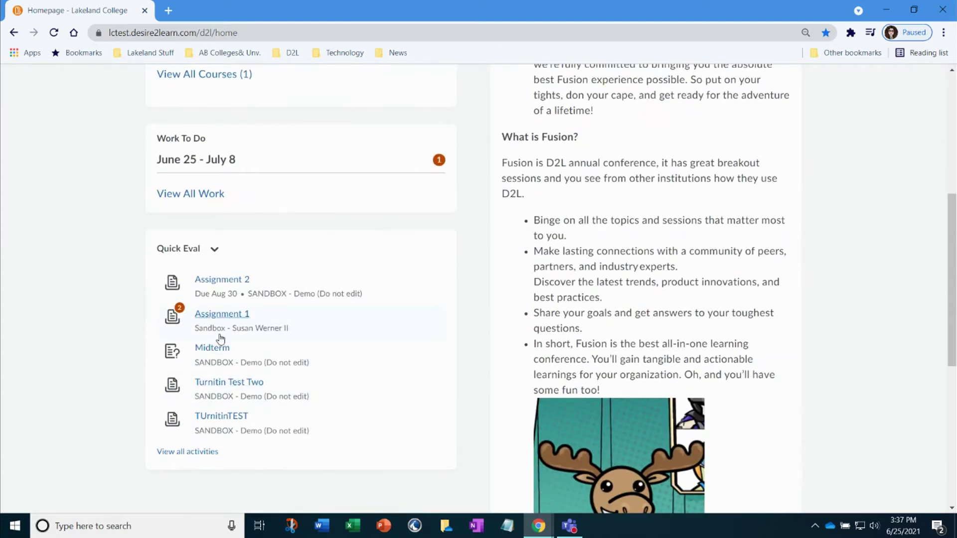
pyautogui.scroll(6, 186, 363)
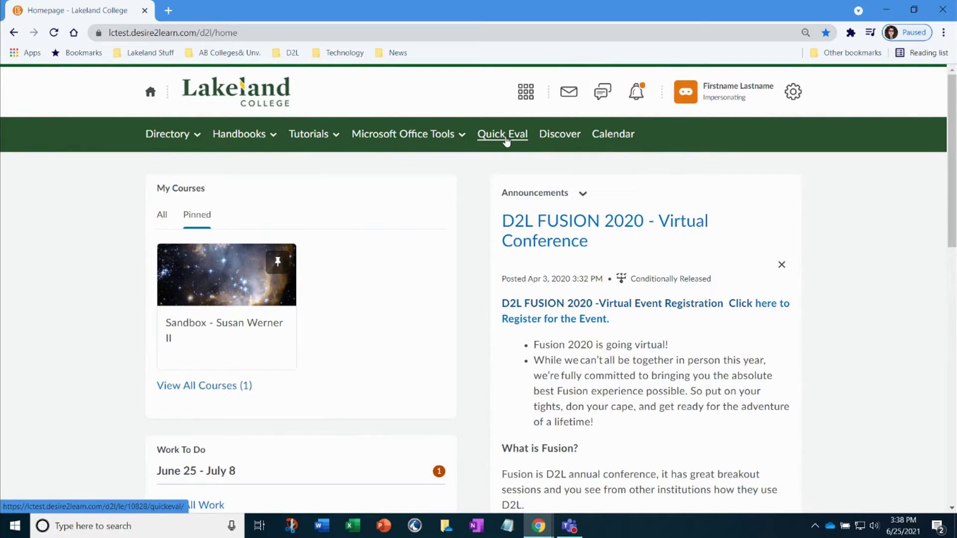
pyautogui.scroll(-6, 403, 209)
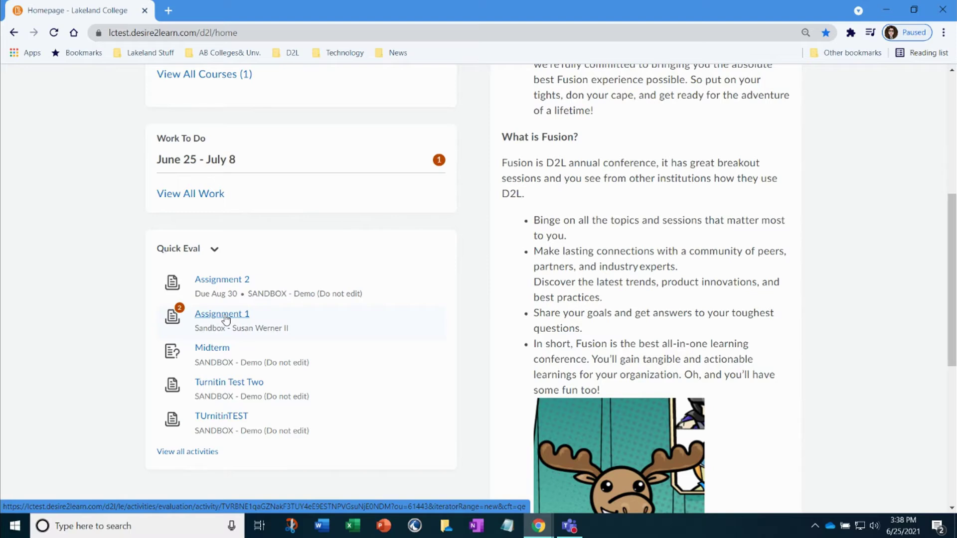
pyautogui.scroll(6, 225, 319)
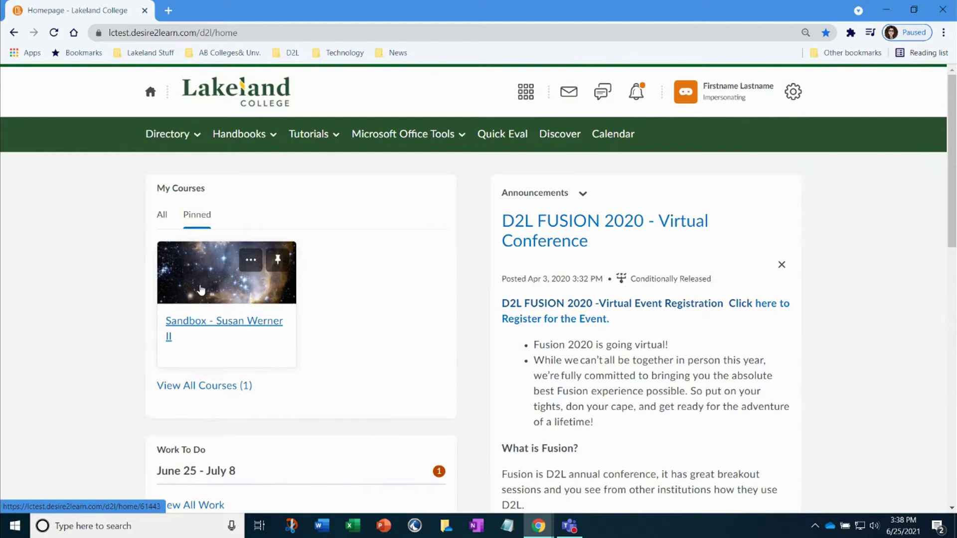
pyautogui.click(200, 289)
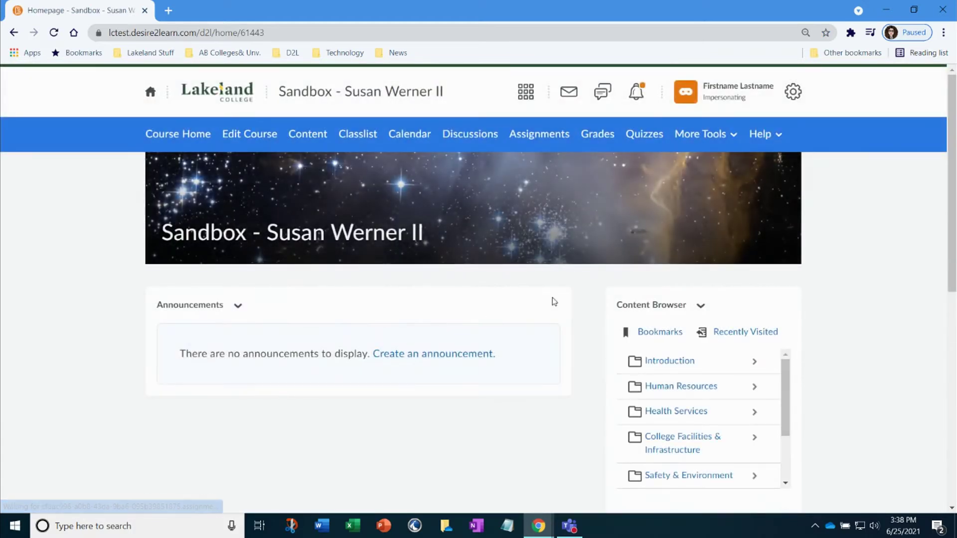
pyautogui.click(539, 134)
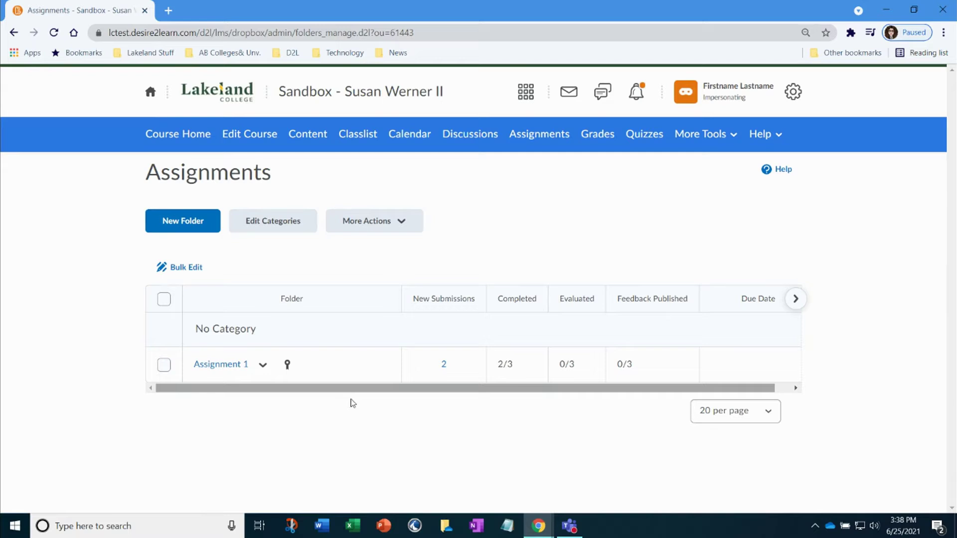
pyautogui.click(201, 368)
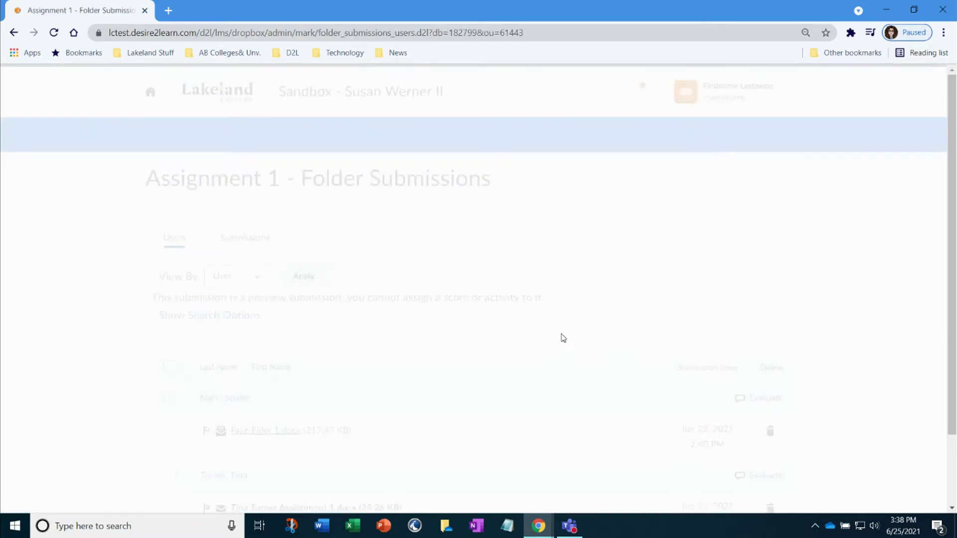
pyautogui.scroll(-3, 559, 334)
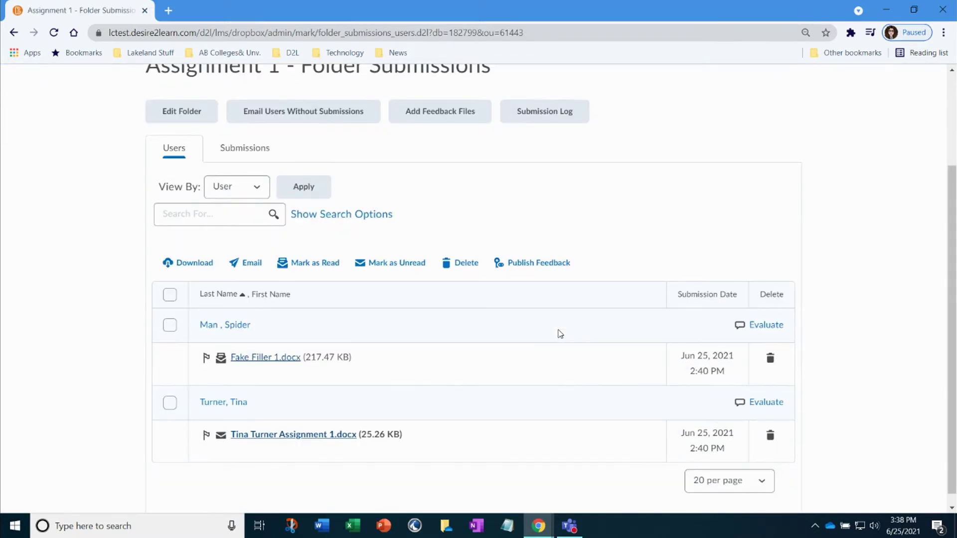
pyautogui.scroll(-1, 560, 334)
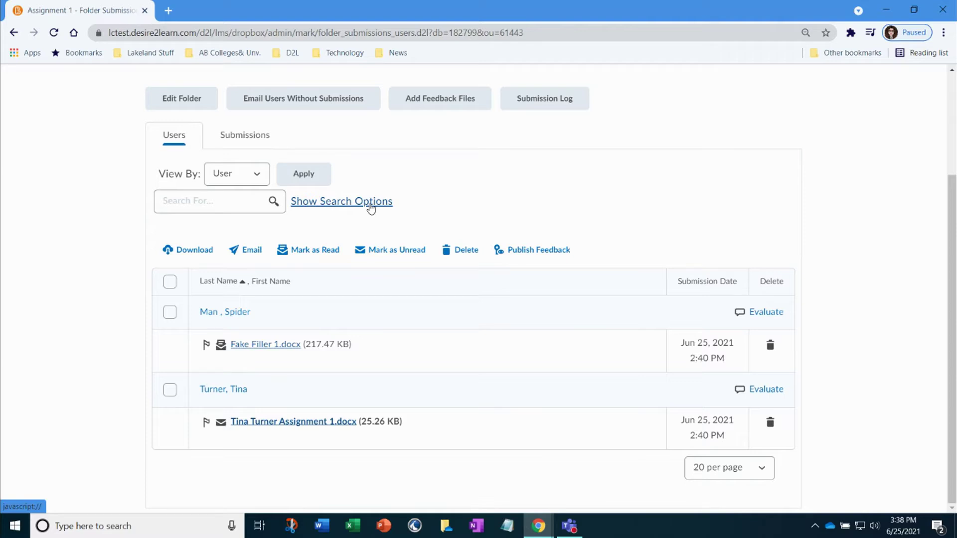
# - Filter the Assignment 1 submissions to show only users without submissions
pyautogui.click(317, 205)
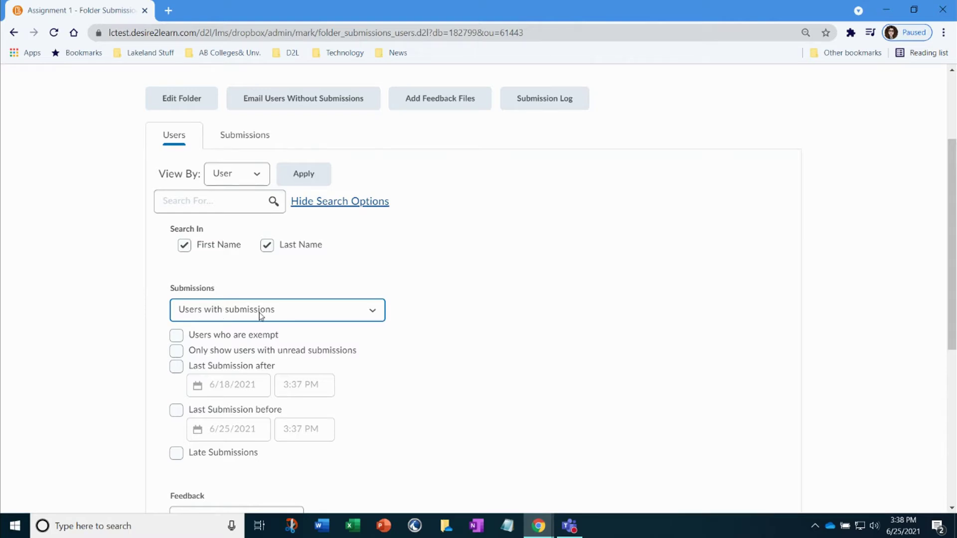
pyautogui.click(375, 312)
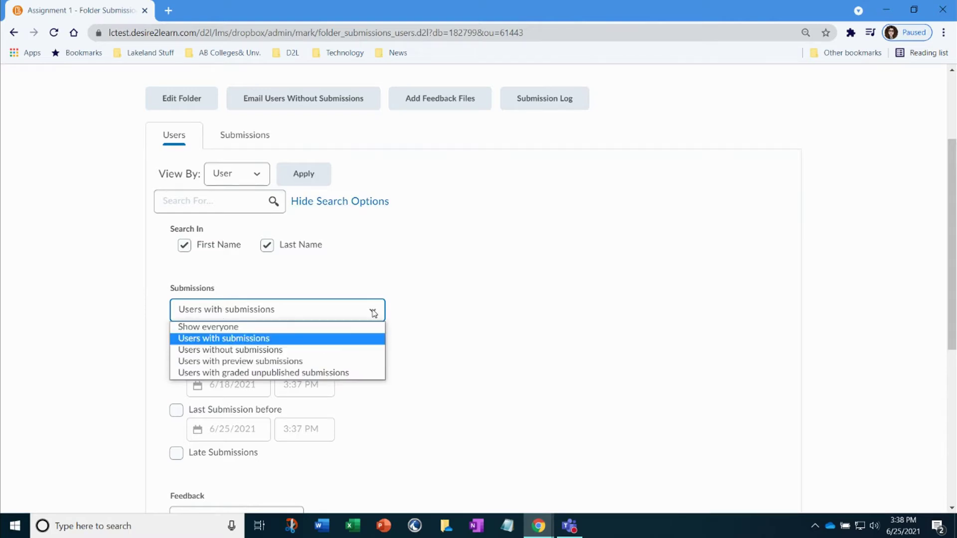
pyautogui.click(222, 350)
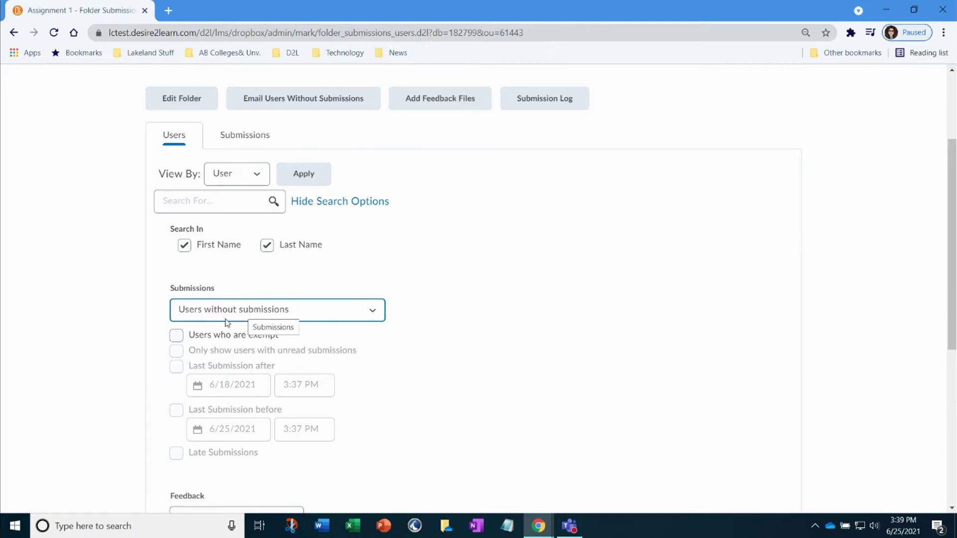
pyautogui.click(274, 201)
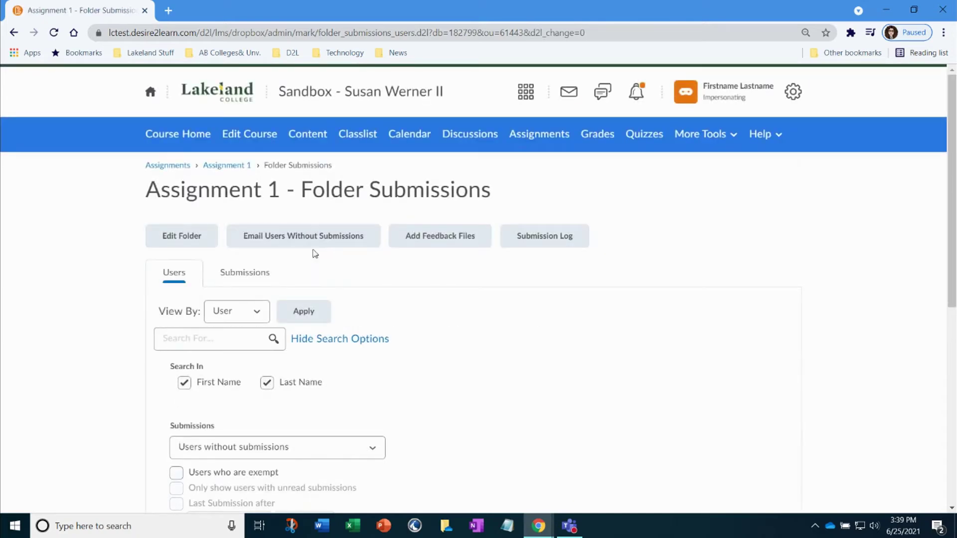
# - Reset the Submissions filter to Show everyone and rerun the search
pyautogui.scroll(-4, 339, 293)
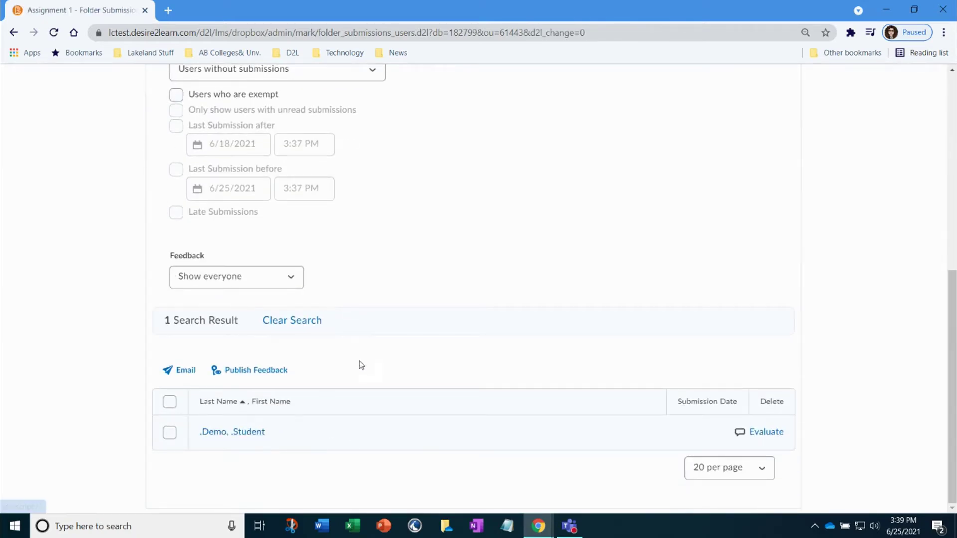
pyautogui.scroll(3, 359, 363)
pyautogui.scroll(1, 354, 353)
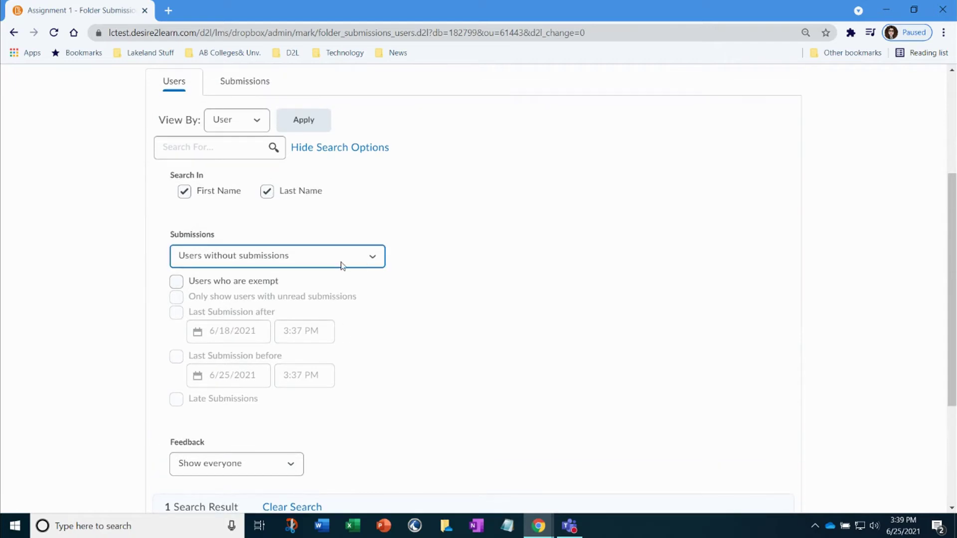
pyautogui.click(371, 255)
pyautogui.click(230, 275)
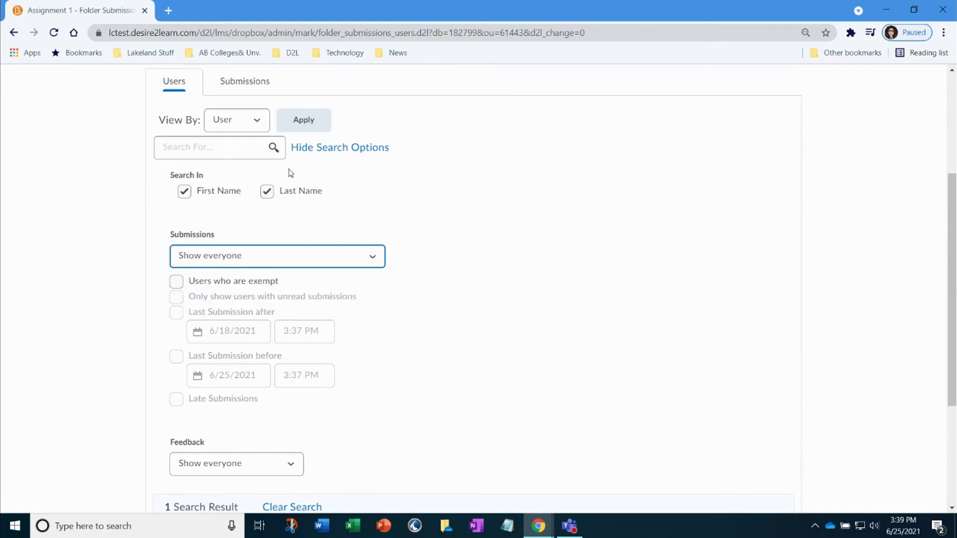
pyautogui.click(274, 148)
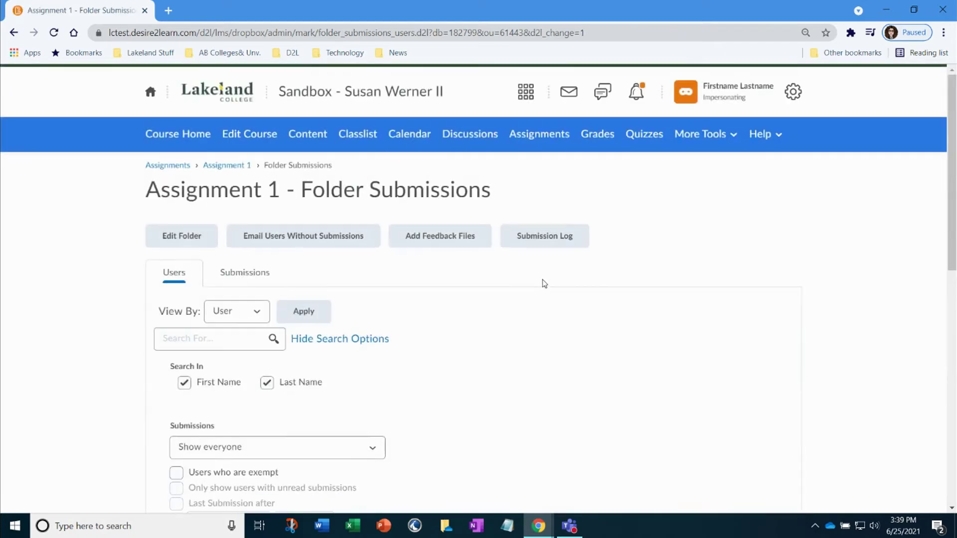
# - Scroll down to the first student's Fake Filler 1.docx submission
pyautogui.scroll(-8, 541, 282)
pyautogui.scroll(-3, 544, 283)
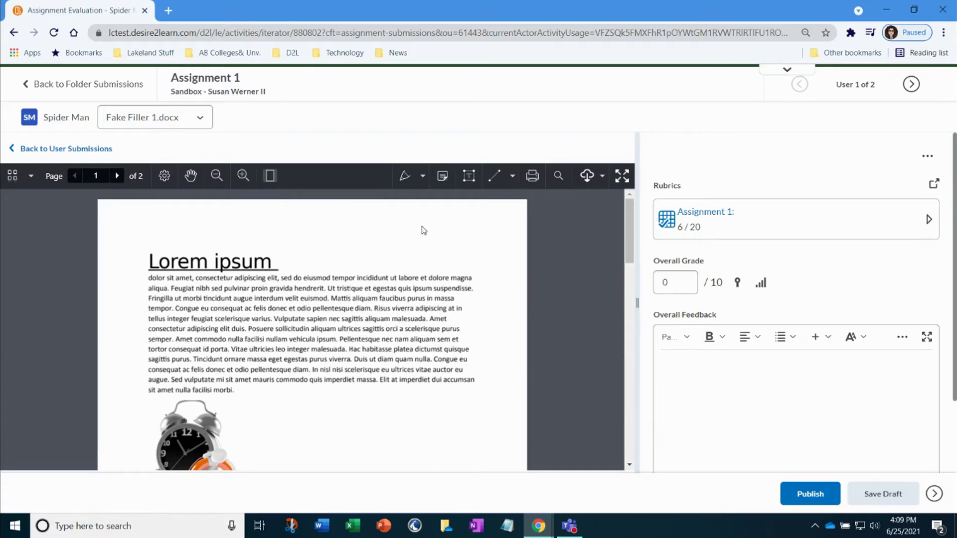
# - Underline 'Fringilla ut morbi tincidunt' in Fake Filler 1.docx with a blue freehand pen stroke
pyautogui.click(404, 175)
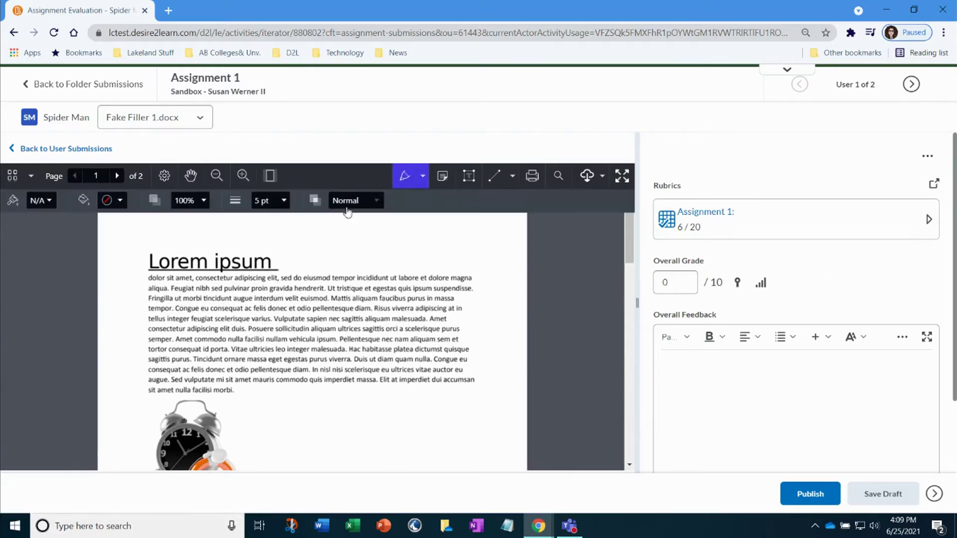
pyautogui.click(412, 181)
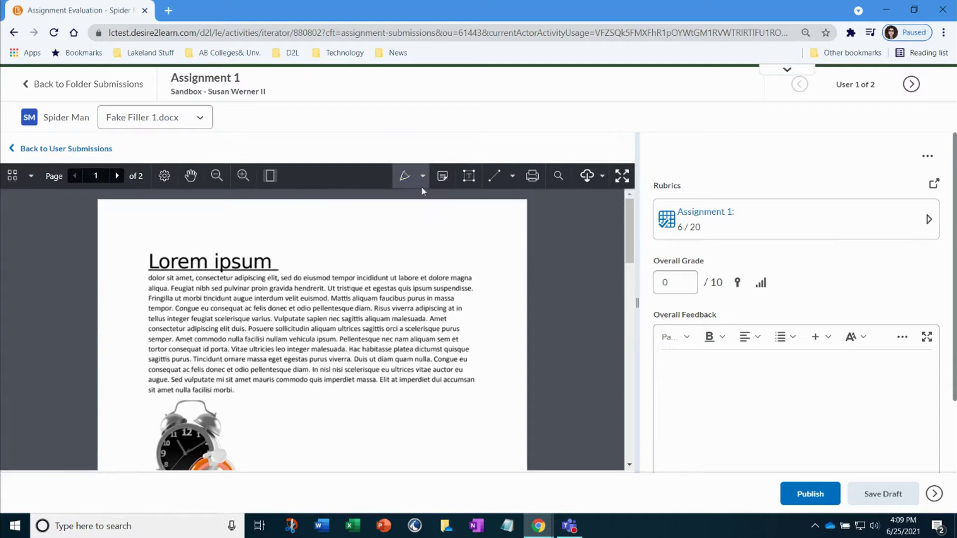
pyautogui.click(422, 177)
pyautogui.click(362, 206)
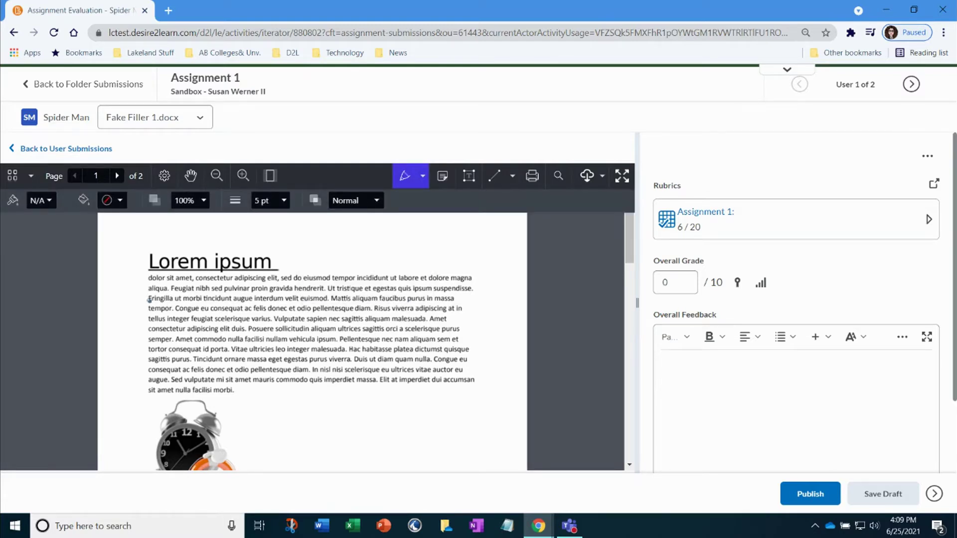
pyautogui.moveTo(149, 300); pyautogui.dragTo(227, 297)
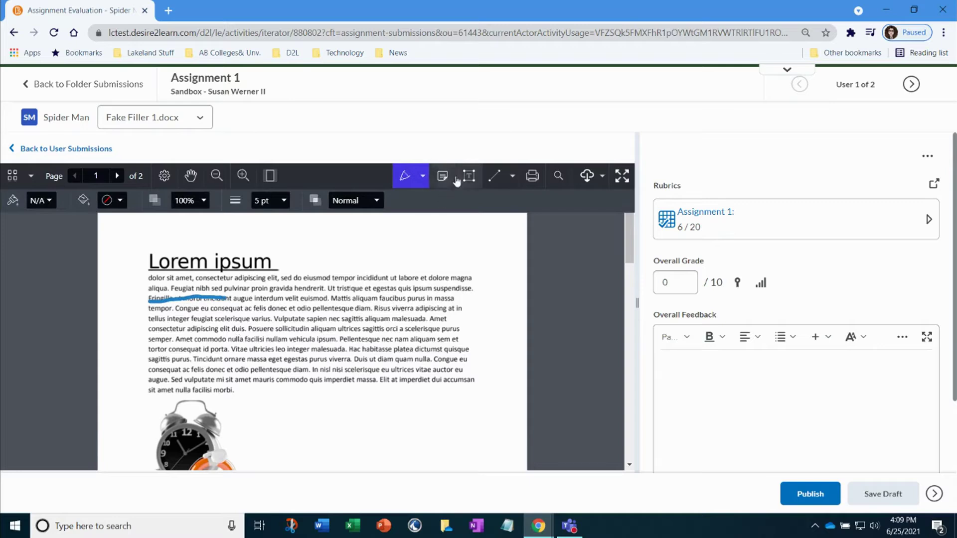
pyautogui.click(443, 176)
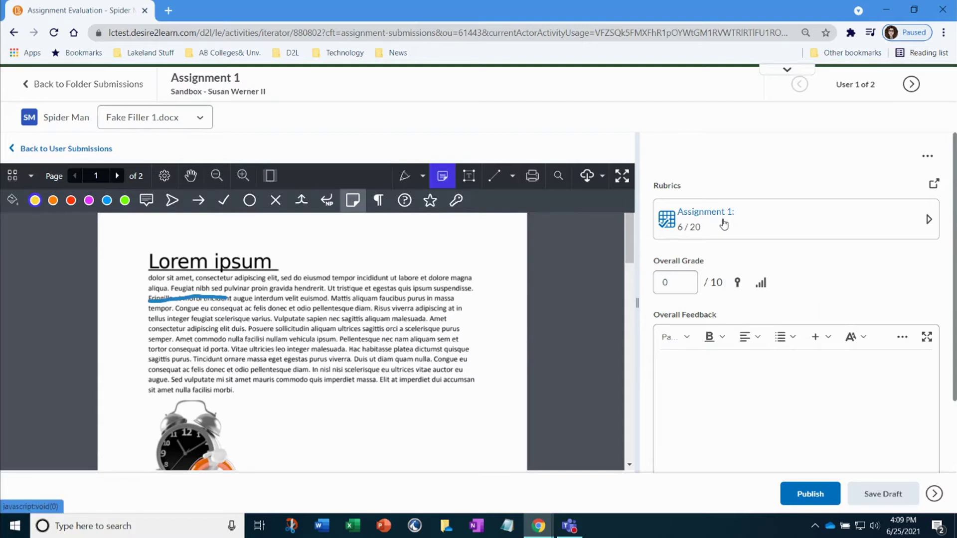
# - Expand the rubric and set Grammar & Spelling to Average, 5/10
pyautogui.click(723, 224)
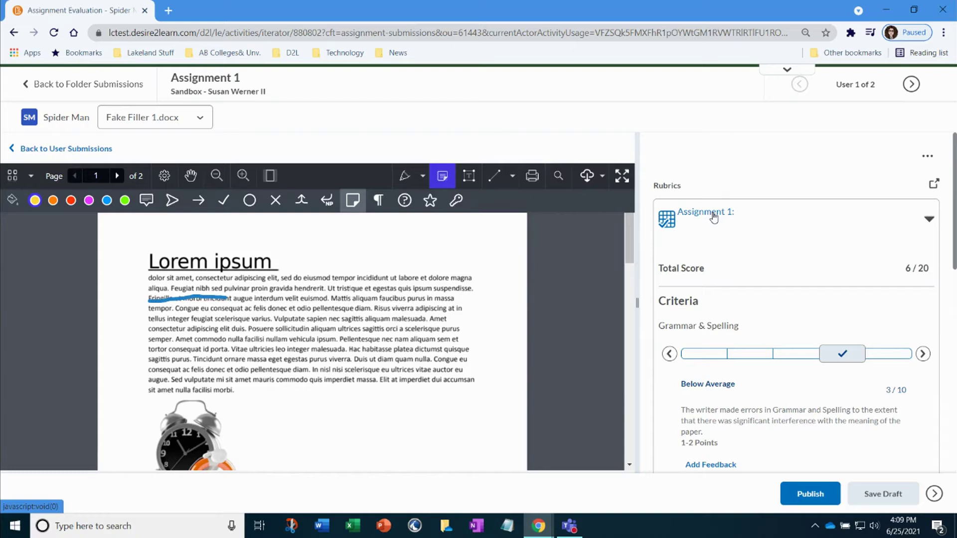
pyautogui.click(795, 354)
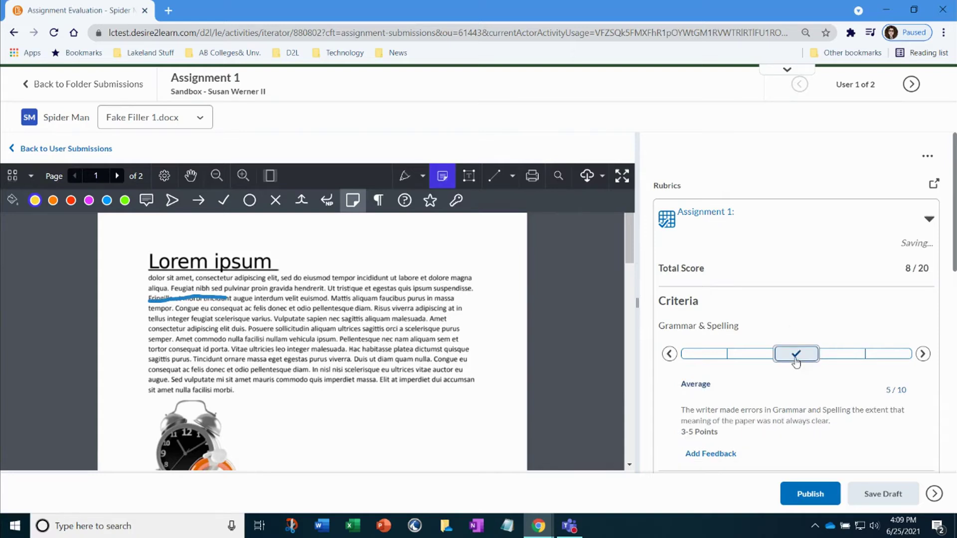
pyautogui.click(836, 359)
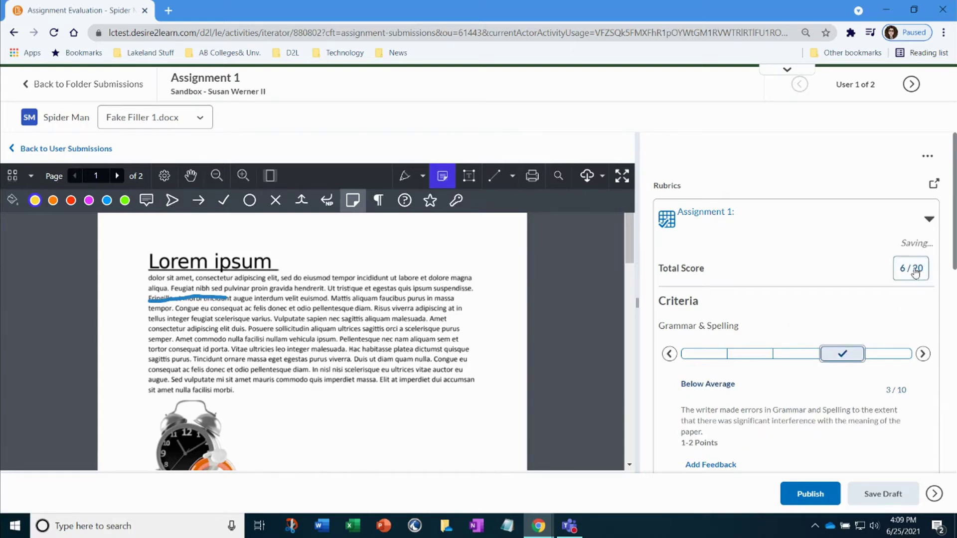
pyautogui.click(811, 362)
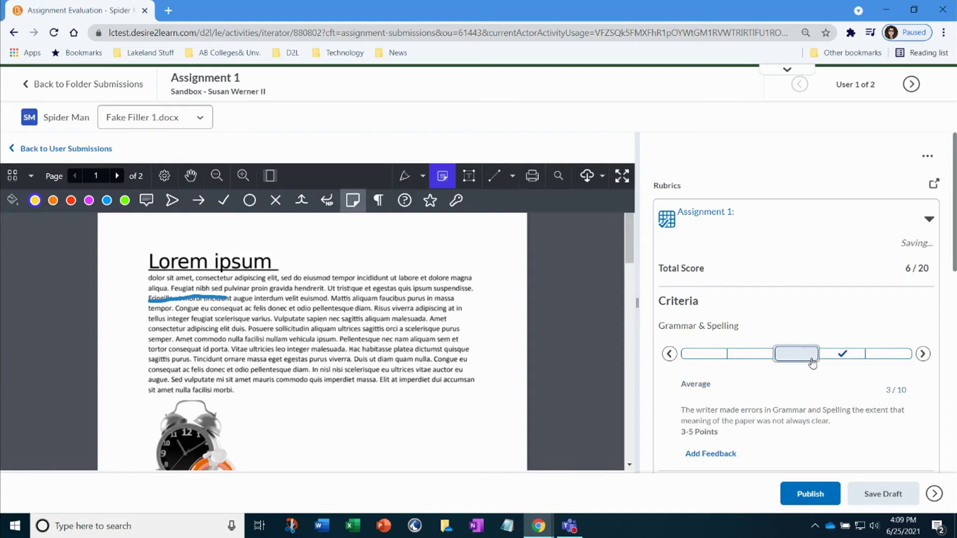
pyautogui.scroll(-4, 854, 357)
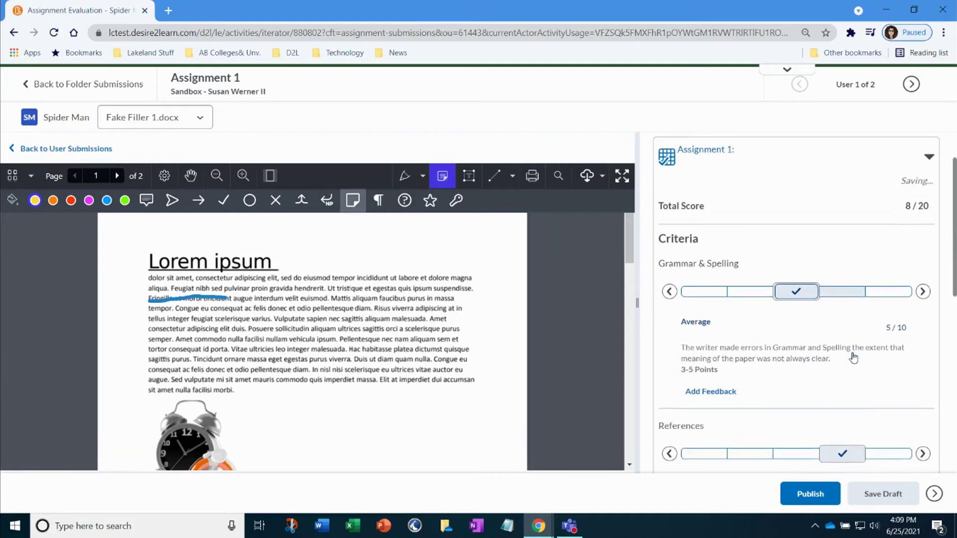
# - Set References to Low Performance, 0/10, bringing the overall grade to 2.5/10
pyautogui.click(805, 332)
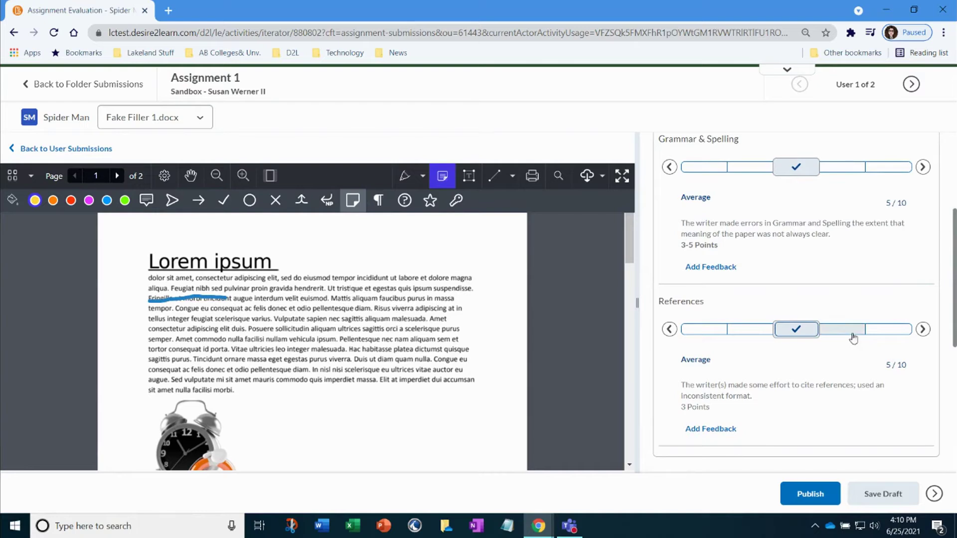
pyautogui.click(758, 332)
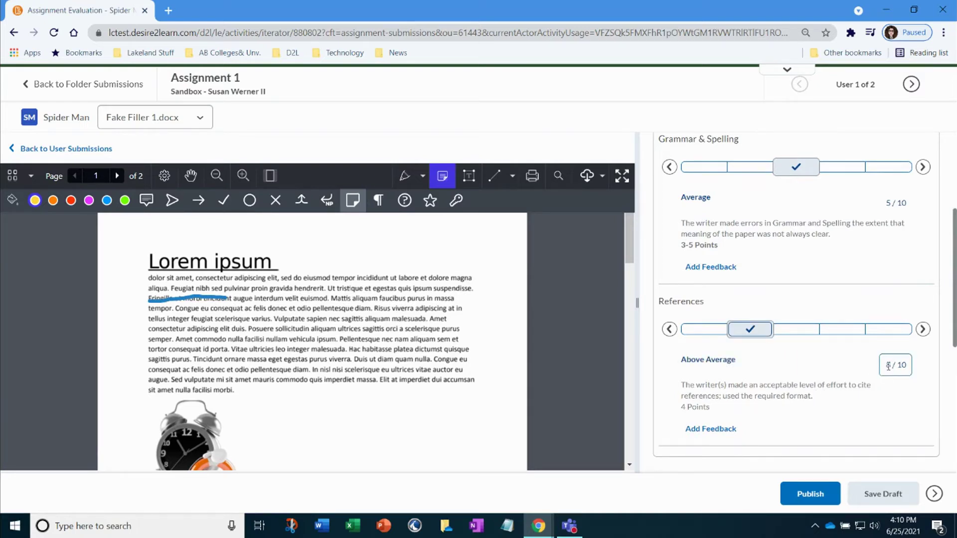
pyautogui.scroll(-2, 876, 372)
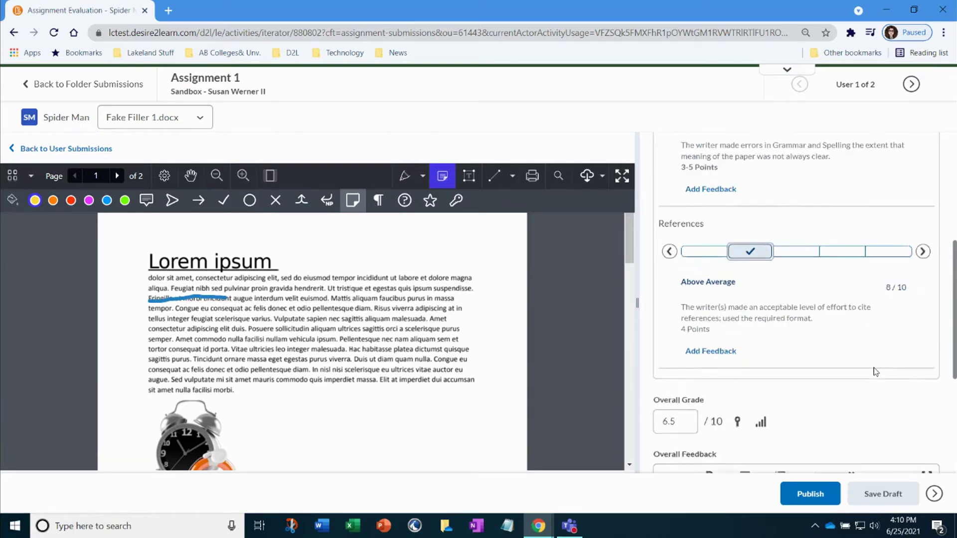
pyautogui.scroll(-3, 875, 371)
pyautogui.scroll(-2, 855, 350)
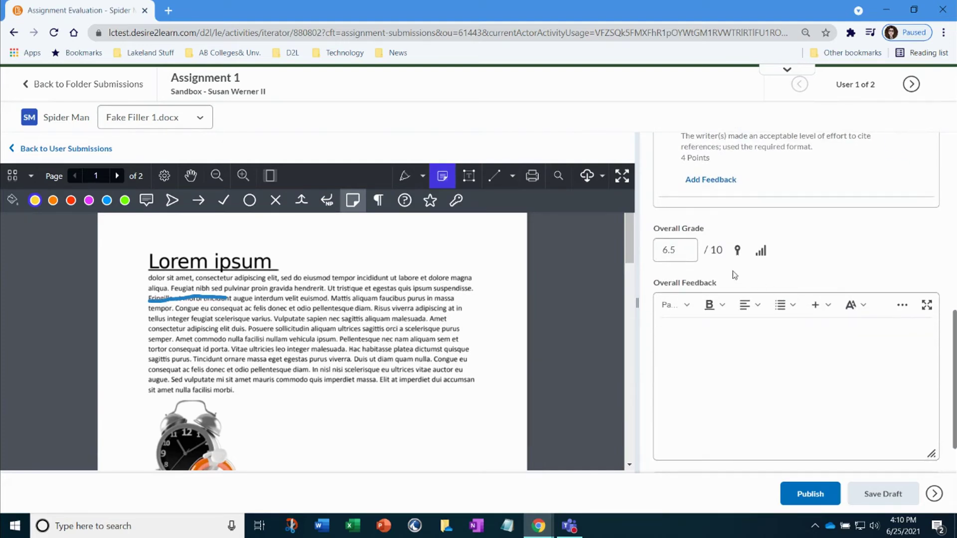
pyautogui.moveTo(693, 253); pyautogui.dragTo(650, 259)
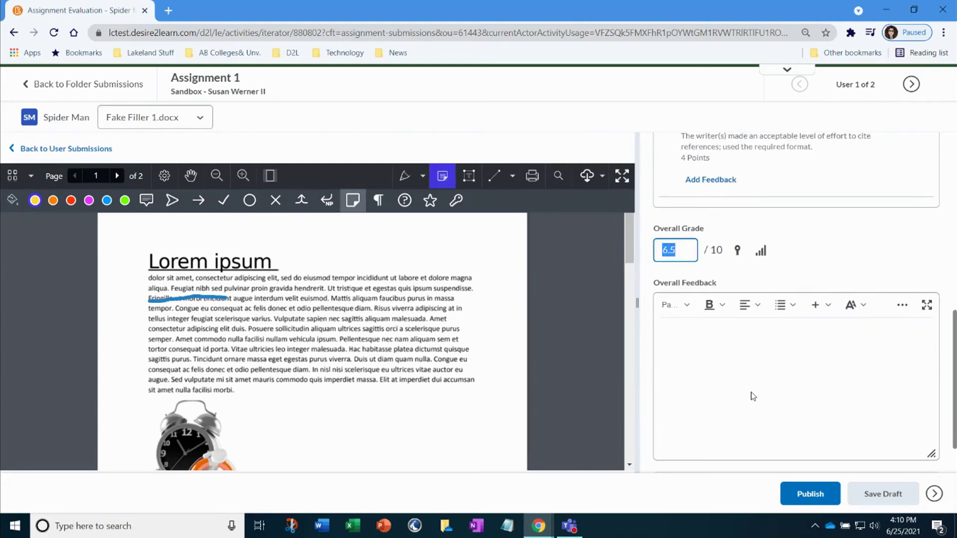
pyautogui.scroll(4, 869, 372)
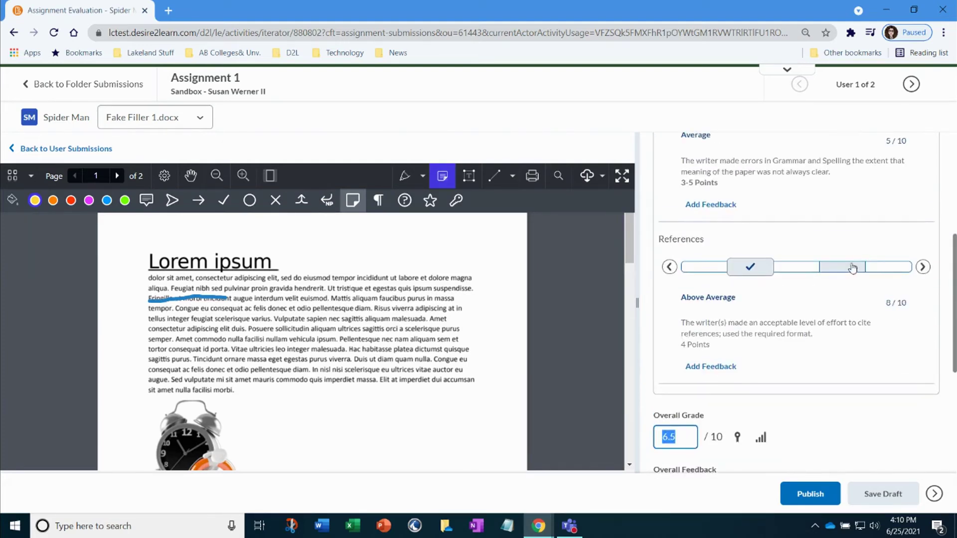
pyautogui.click(883, 269)
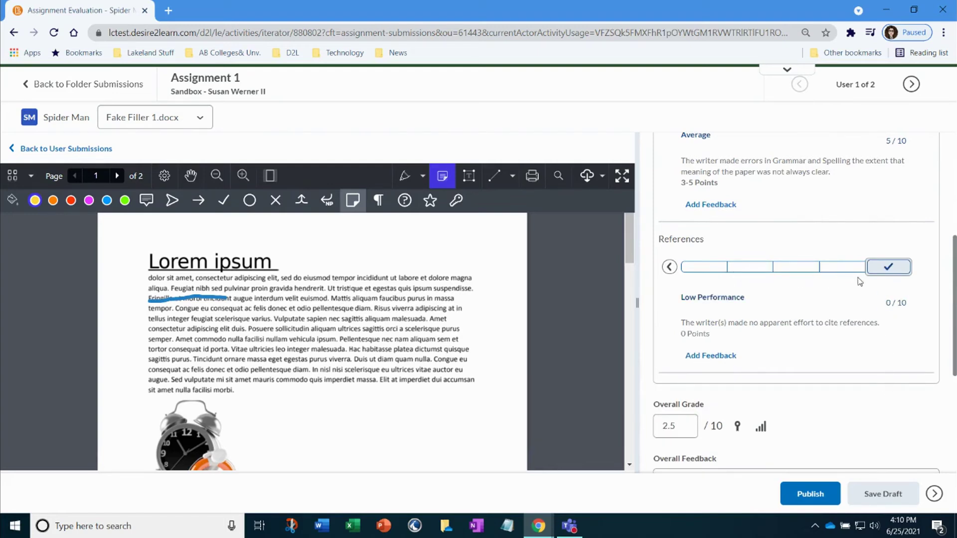
pyautogui.scroll(1, 885, 333)
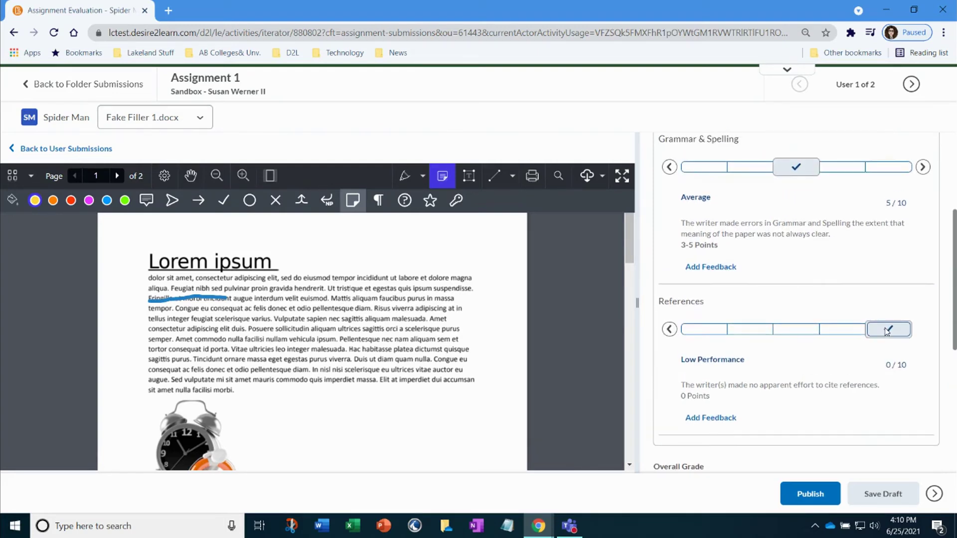
pyautogui.scroll(-2, 884, 333)
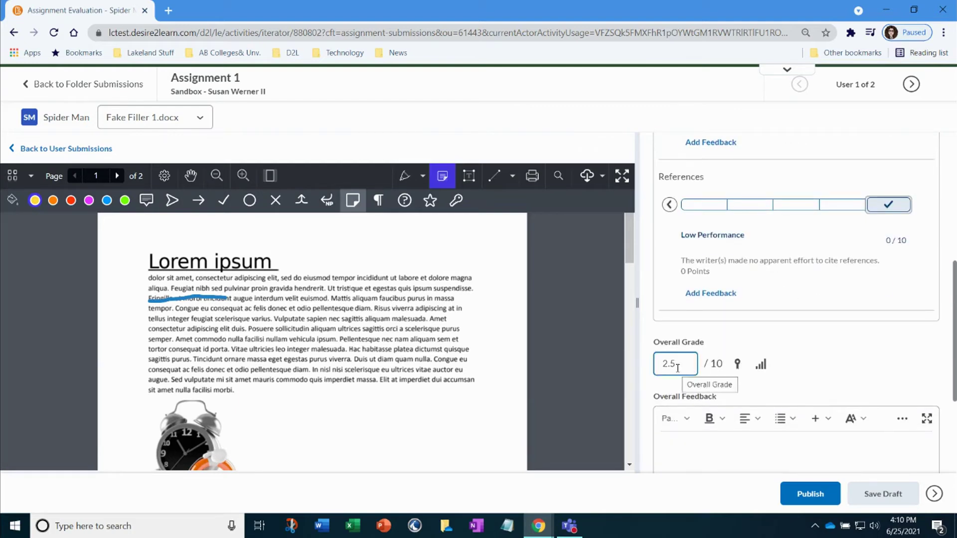
pyautogui.scroll(-3, 707, 379)
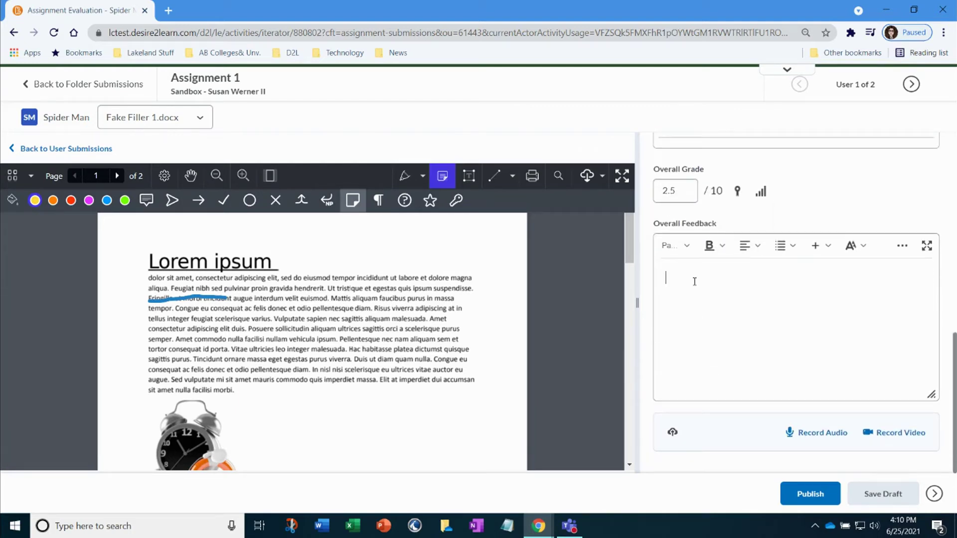
# - Save the first student's 2.5/10 evaluation as a draft
pyautogui.click(704, 297)
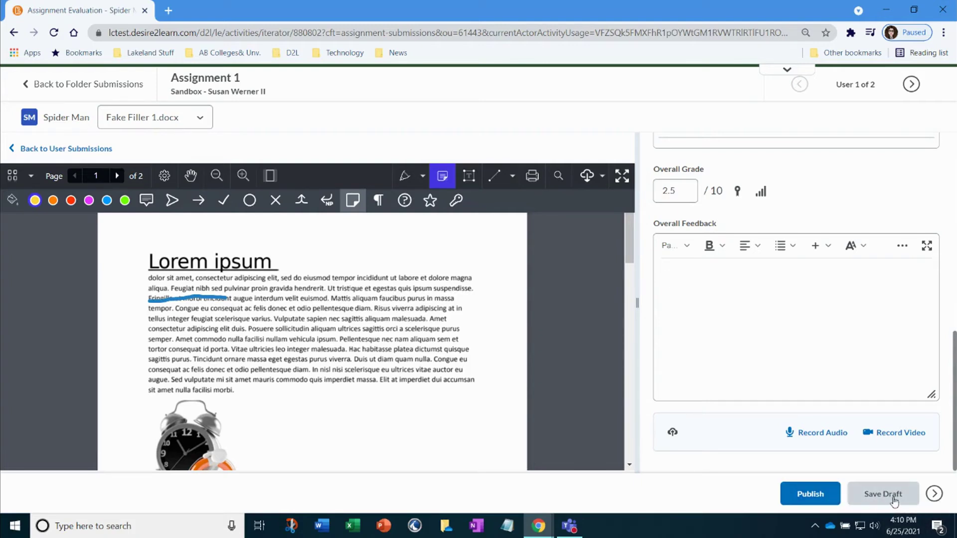
pyautogui.click(893, 500)
# - Give the second student an Overall Grade of 6/10 and publish the evaluation
pyautogui.click(911, 84)
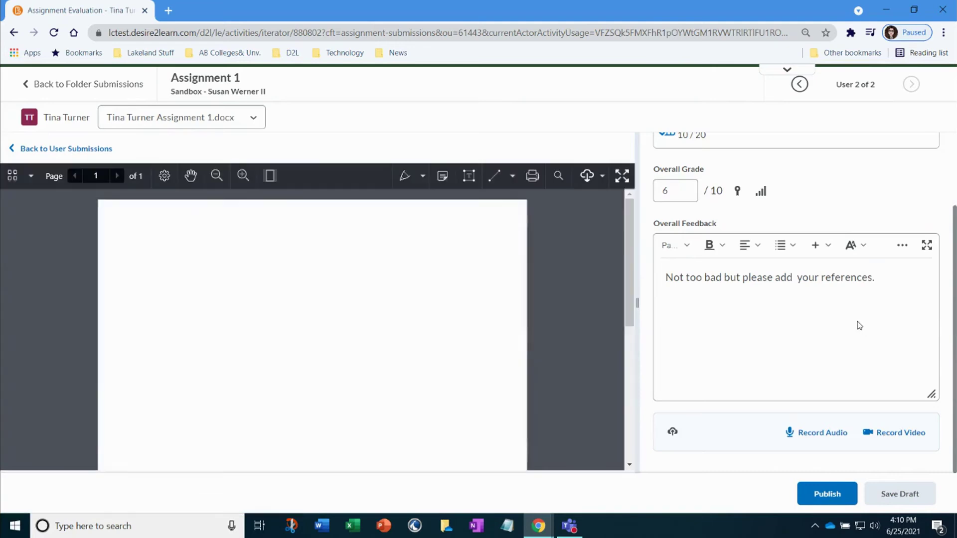
pyautogui.click(664, 196)
pyautogui.write('6')
pyautogui.press('Tab')
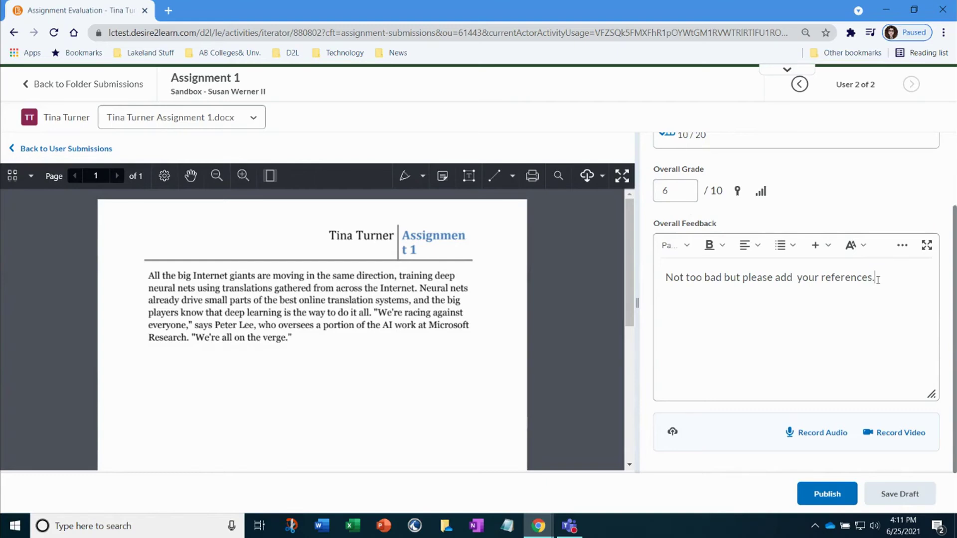
pyautogui.moveTo(877, 279); pyautogui.dragTo(821, 280)
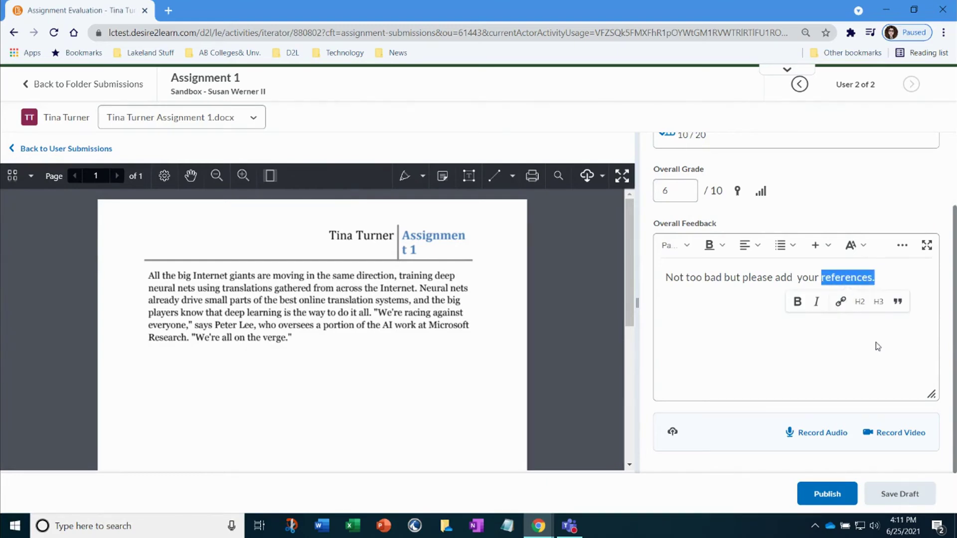
pyautogui.click(835, 498)
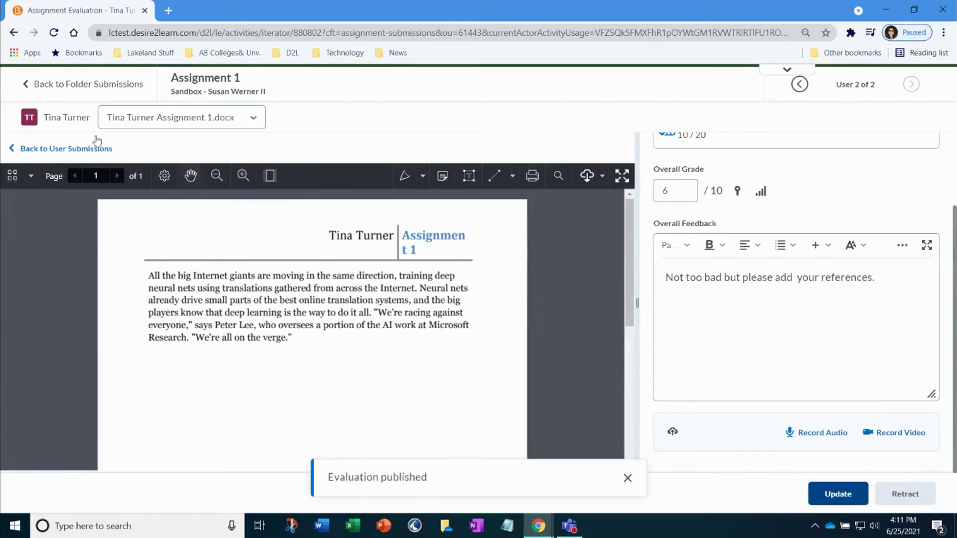
# - Return to the Assignment 1 submissions list showing Draft Saved and Published statuses
pyautogui.click(45, 84)
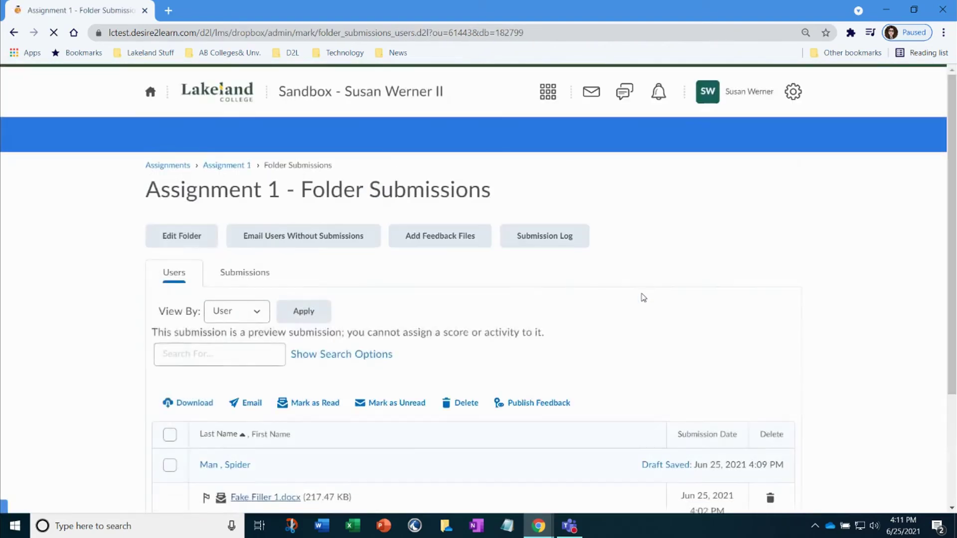
pyautogui.scroll(-3, 642, 300)
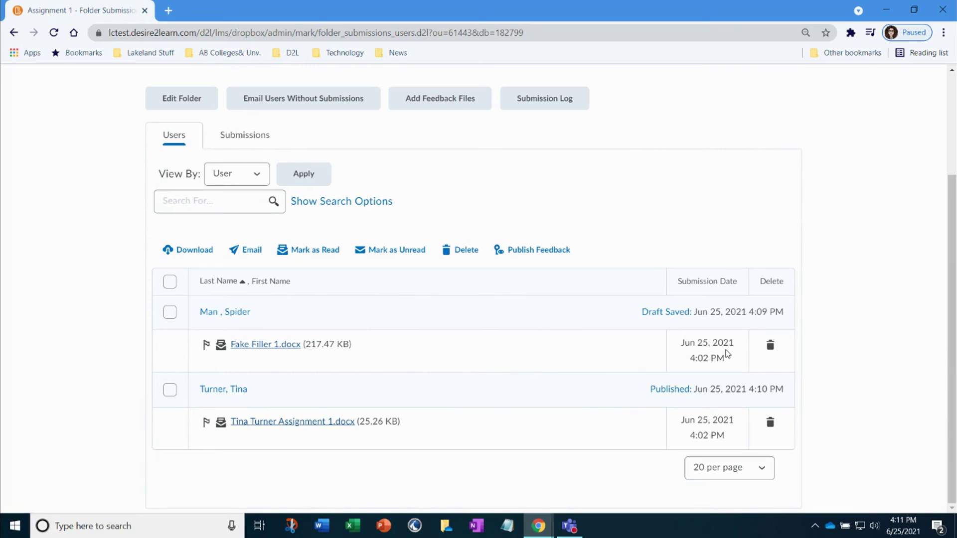
# - Publish the first student's draft feedback from the submissions list
pyautogui.click(169, 312)
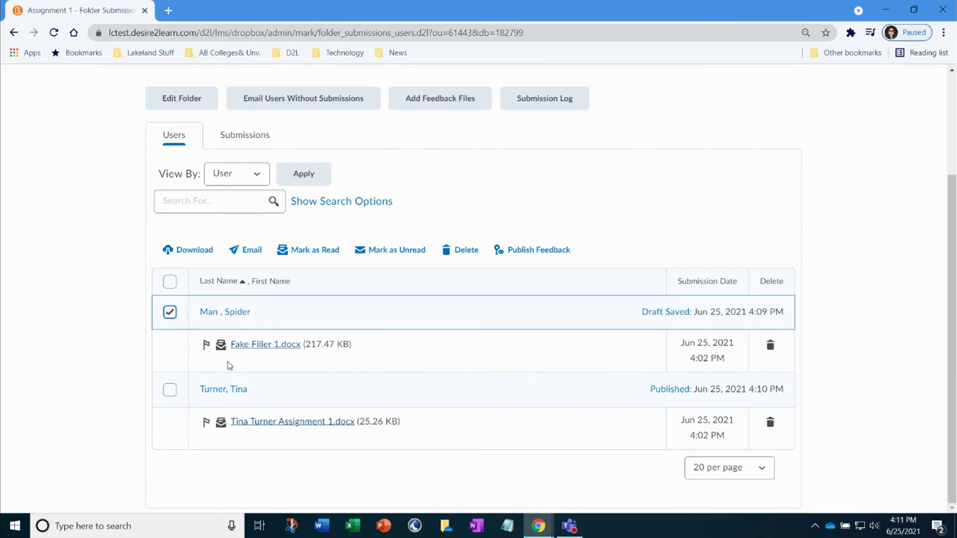
pyautogui.click(531, 253)
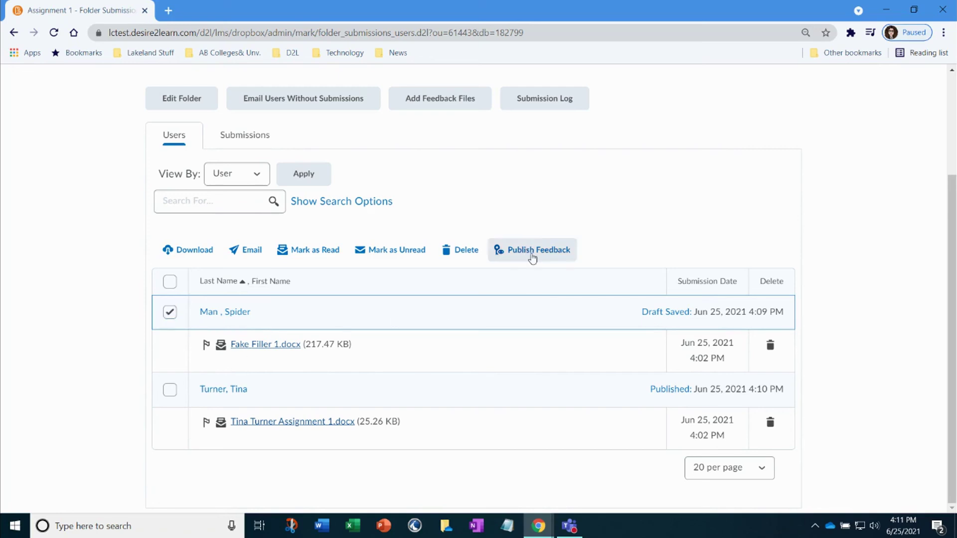
pyautogui.click(389, 205)
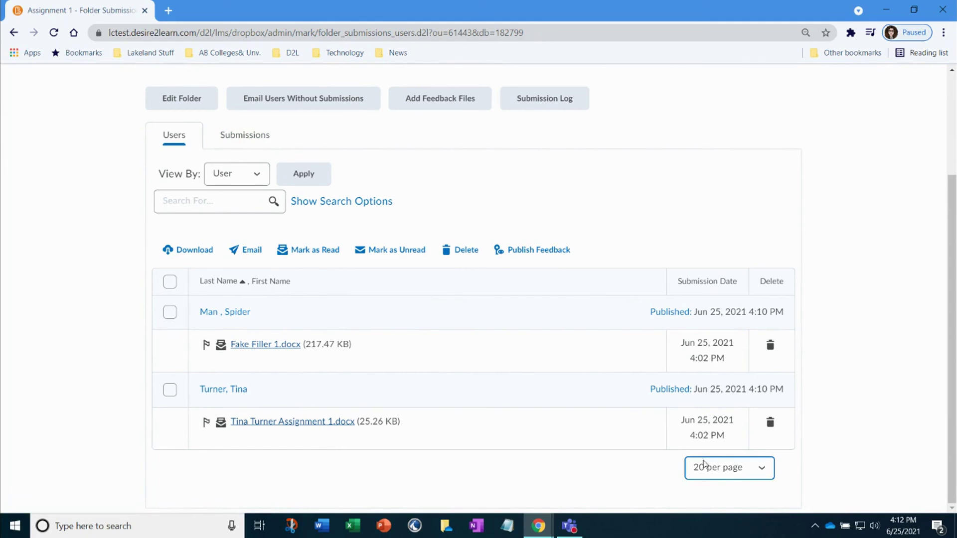
pyautogui.click(761, 471)
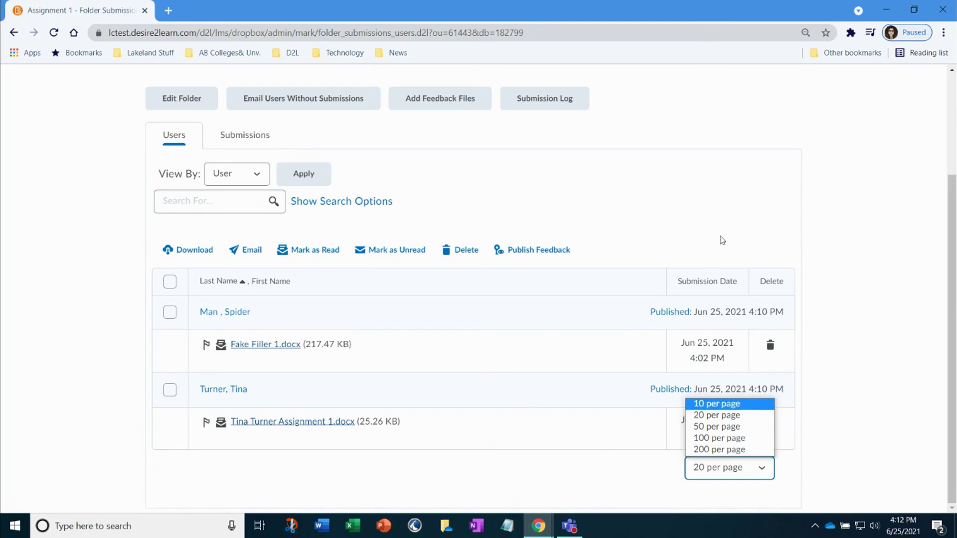
pyautogui.click(702, 183)
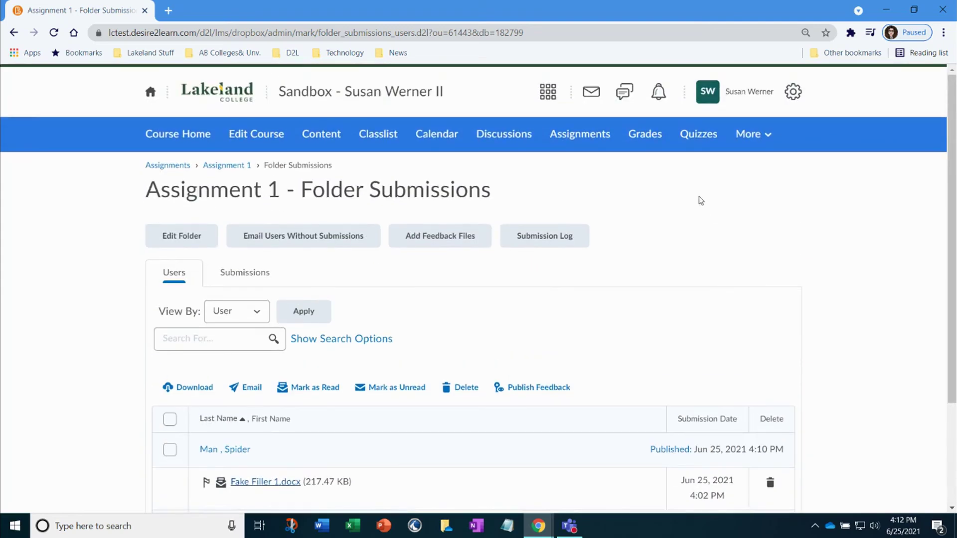